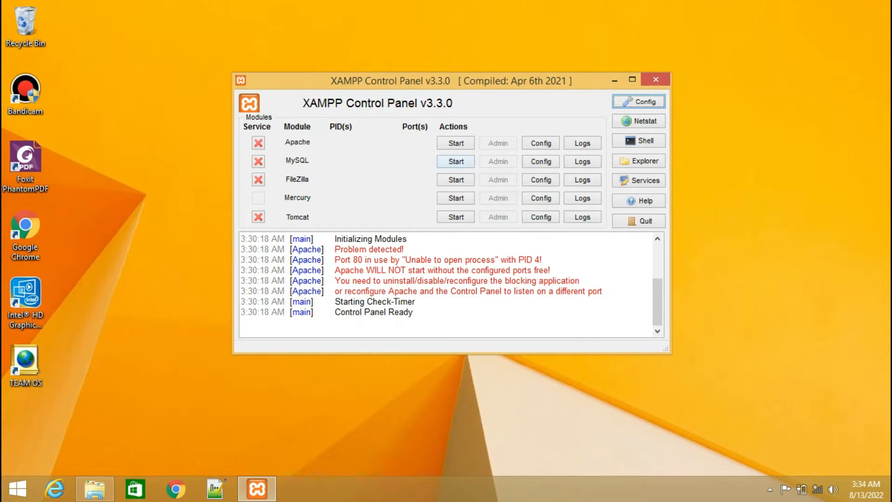
# Start the MySQL module, try to start the Apache module, and read the log entries
pyautogui.click(456, 161)
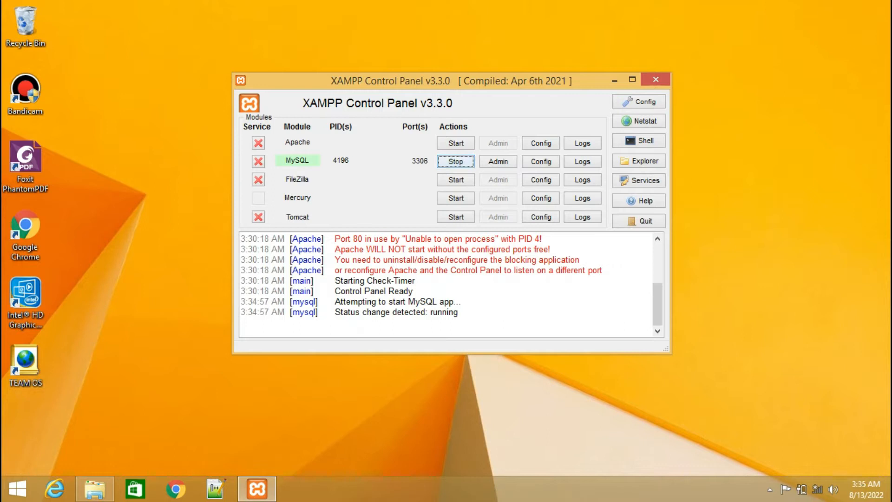
pyautogui.click(456, 143)
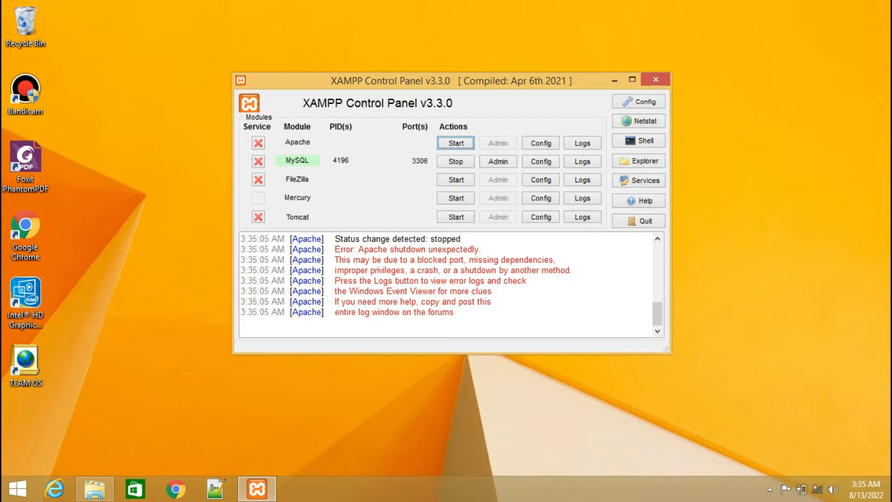
pyautogui.scroll(4, 449, 284)
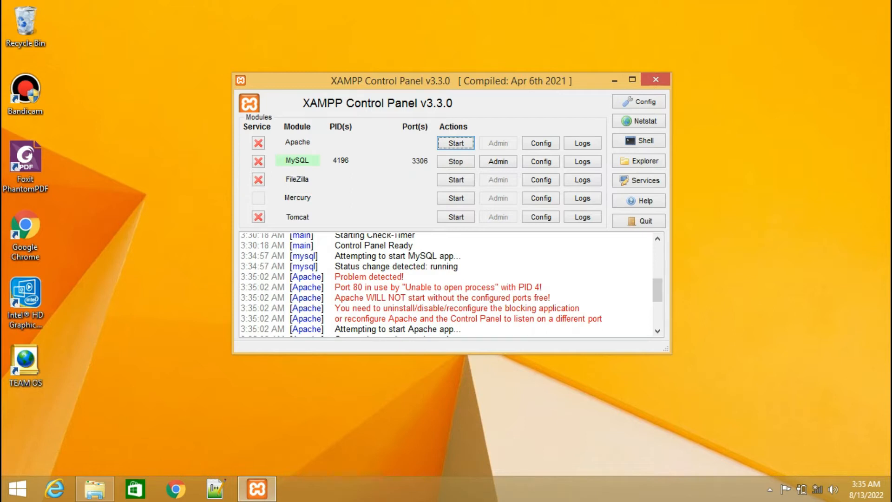
# Stop the MySQL module and examine Apache's startup error messages in the log
pyautogui.click(455, 161)
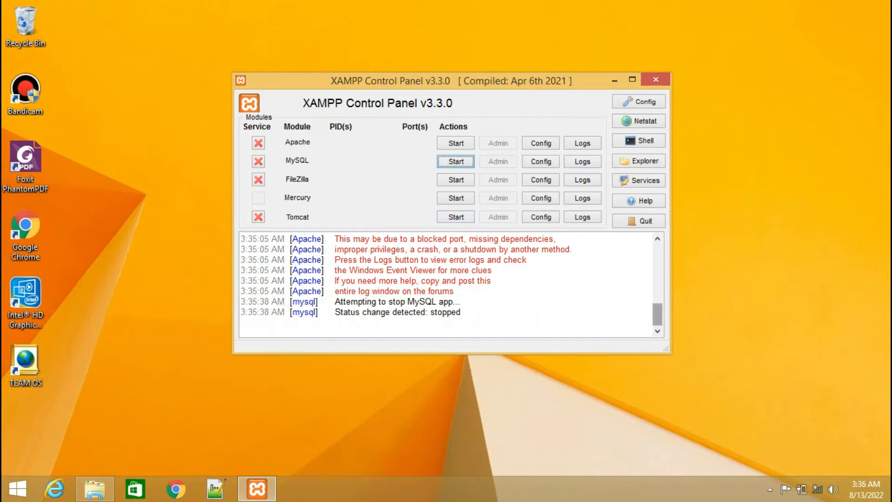
pyautogui.scroll(3, 448, 284)
pyautogui.scroll(1, 448, 284)
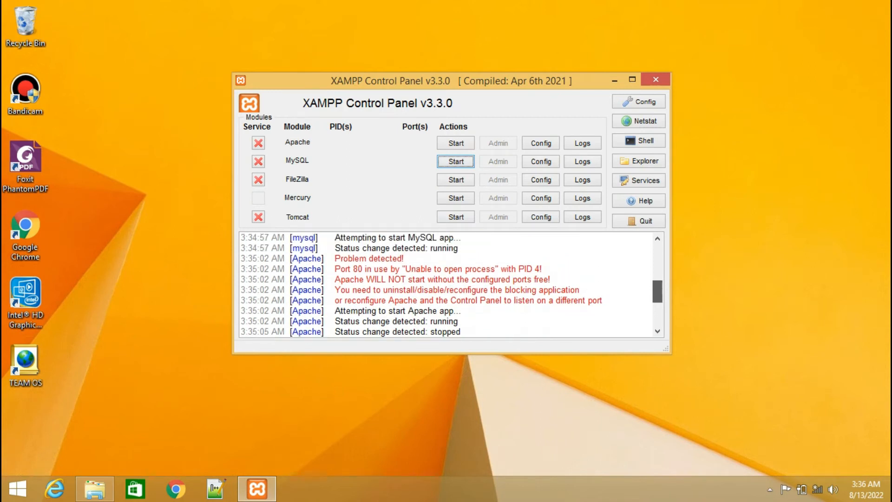
pyautogui.scroll(-1, 448, 284)
pyautogui.moveTo(658, 294); pyautogui.dragTo(657, 296)
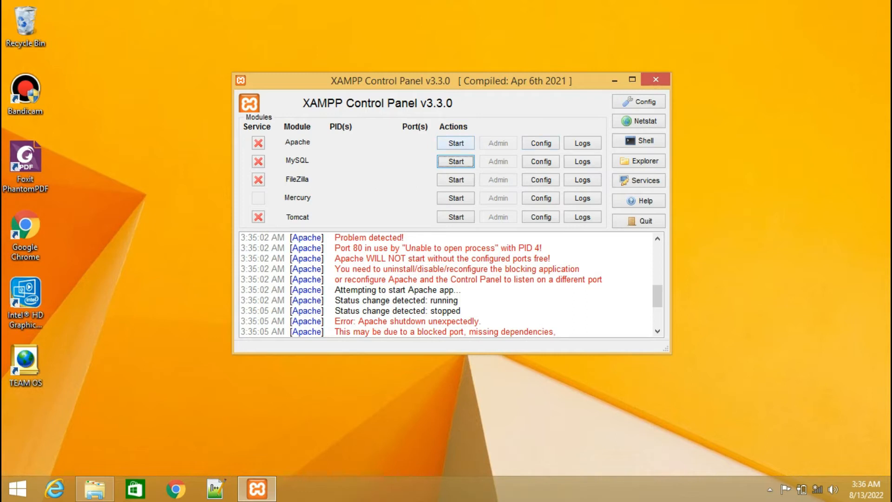
# Open Apache's httpd.conf configuration file for editing
pyautogui.click(539, 143)
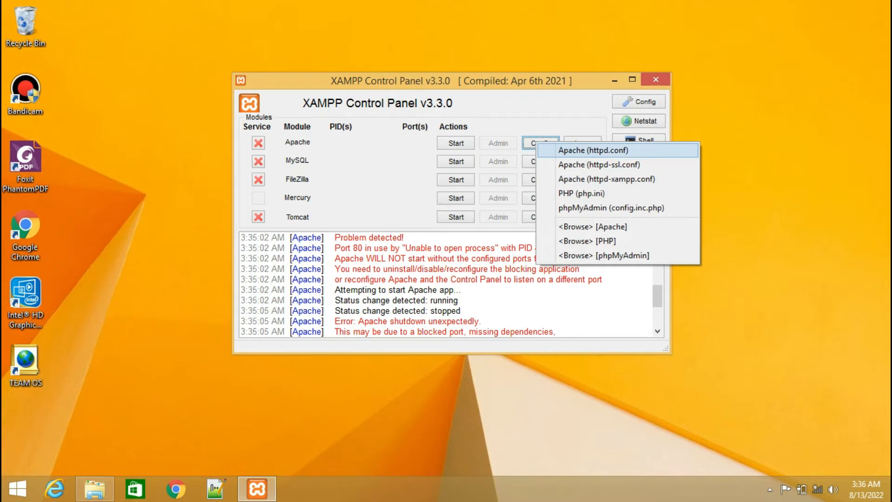
pyautogui.click(593, 150)
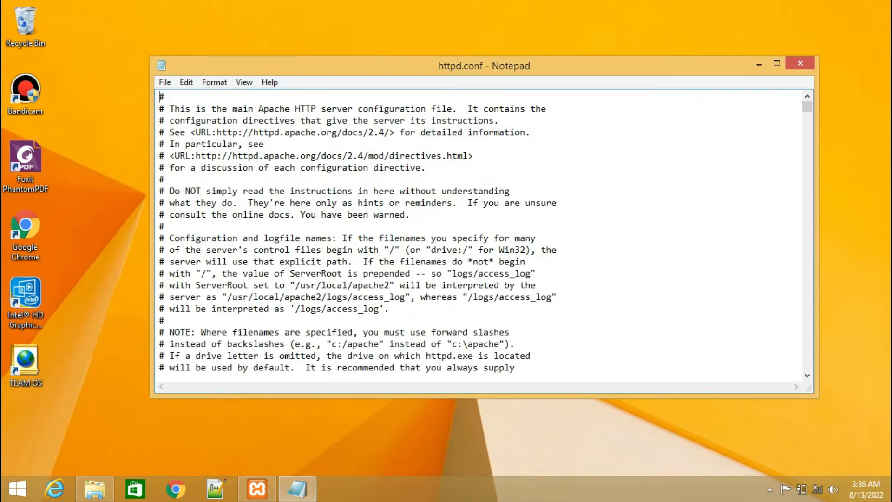
pyautogui.moveTo(807, 106); pyautogui.dragTo(807, 118)
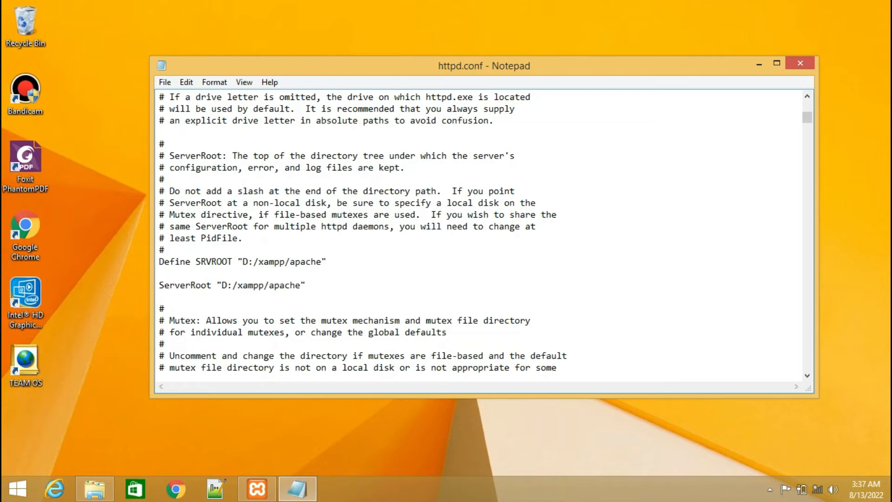
# Search httpd.conf for "Listen", keeping the search dialog clear of the matching text
pyautogui.press('Down')
pyautogui.press('Right')
pyautogui.press('Right')
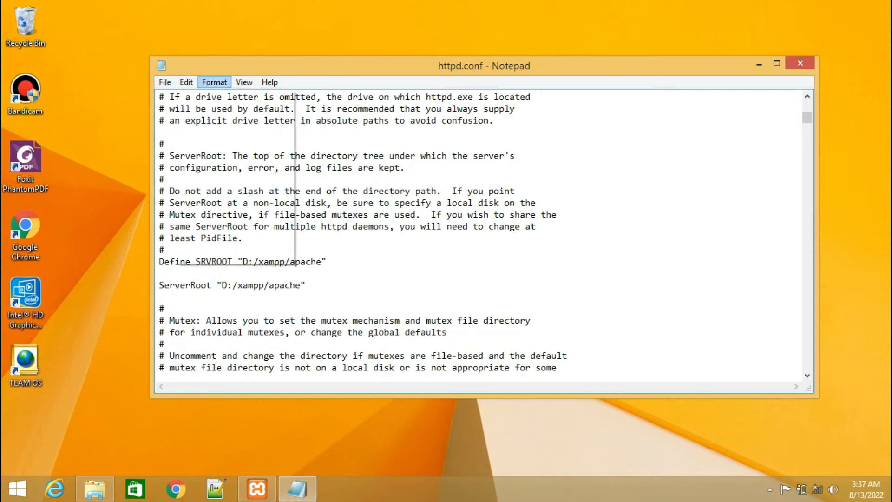
pyautogui.press('Left')
pyautogui.press('Down')
pyautogui.press('Down')
pyautogui.press('Down')
pyautogui.press('Down')
pyautogui.press('Down')
pyautogui.press('Down')
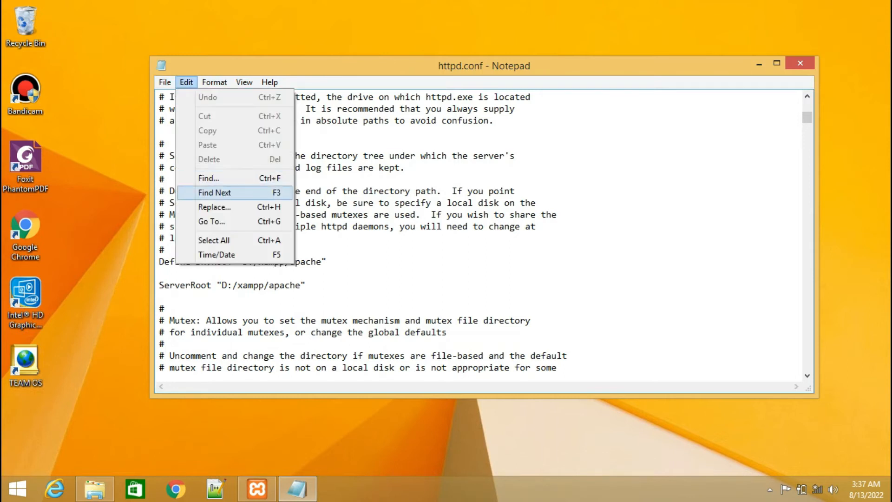
pyautogui.press('Return')
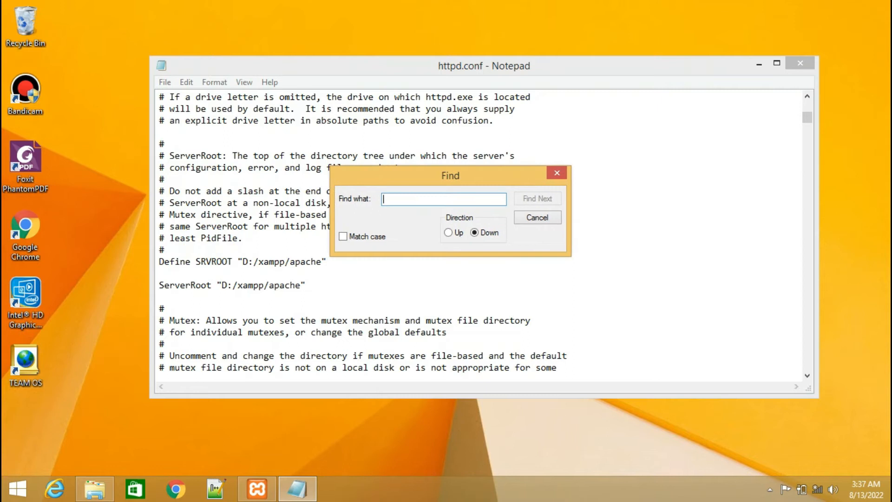
pyautogui.write('Listen')
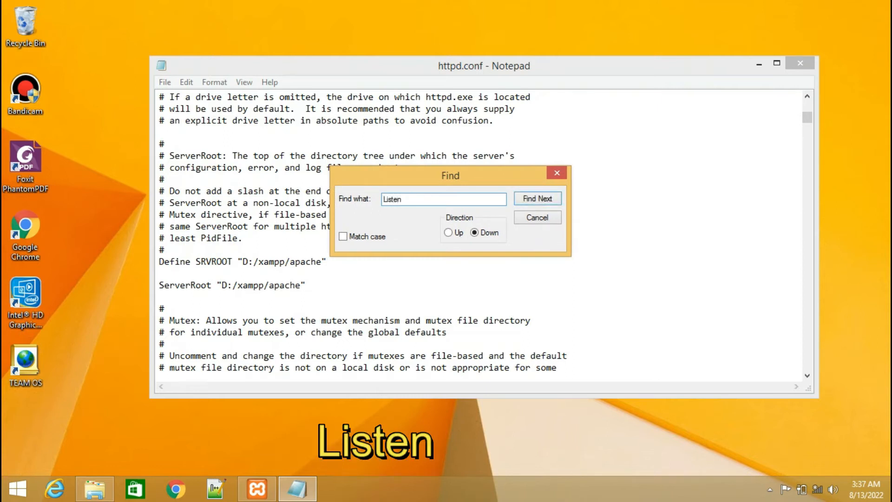
pyautogui.moveTo(450, 175); pyautogui.dragTo(410, 129)
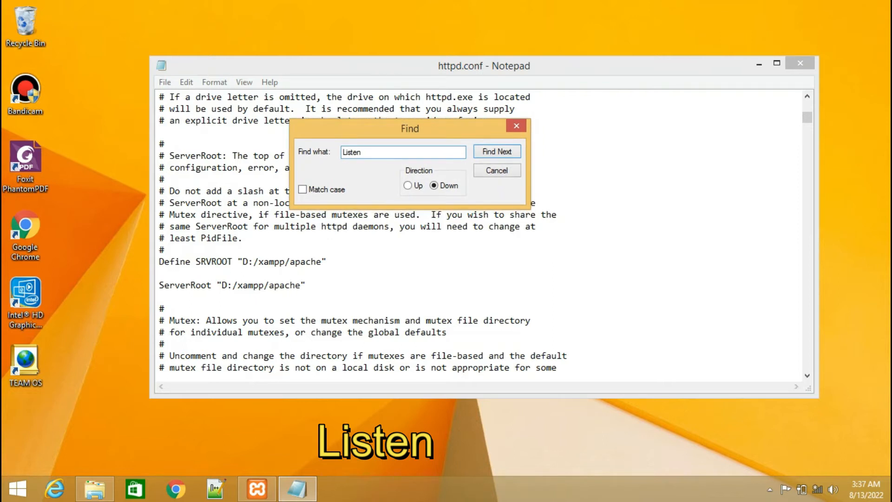
pyautogui.press('Return')
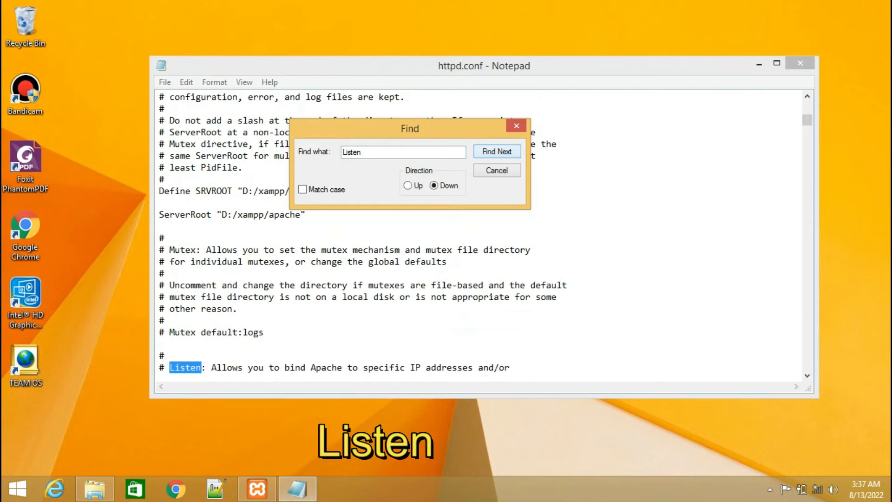
# Set the port in the uncommented Listen directive to 8080
pyautogui.click(227, 368)
pyautogui.scroll(-2, 478, 237)
pyautogui.scroll(-2, 483, 233)
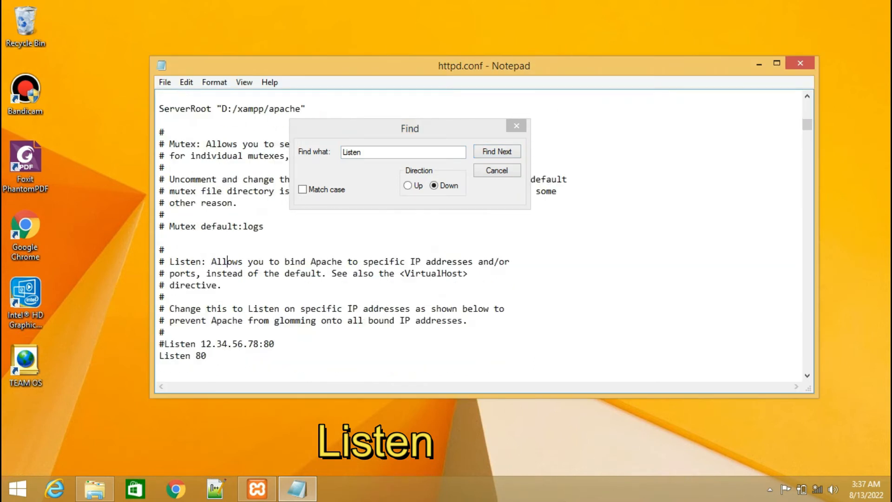
pyautogui.moveTo(207, 320); pyautogui.dragTo(158, 320)
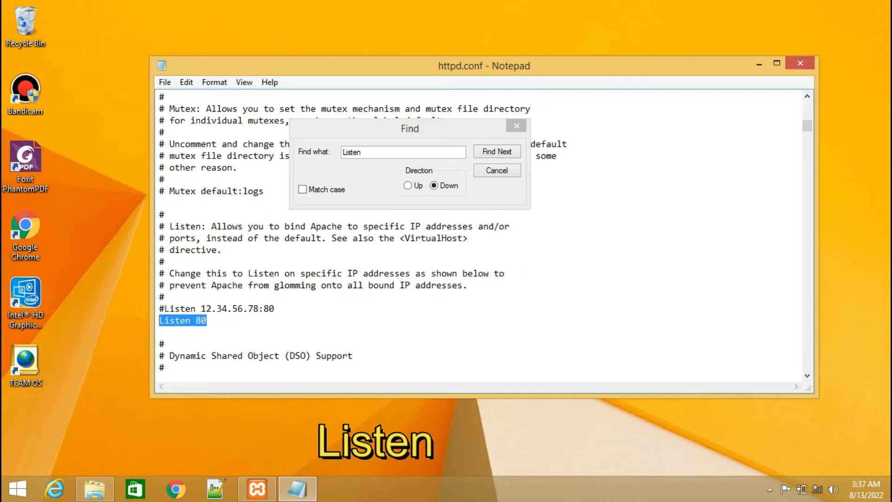
pyautogui.click(207, 320)
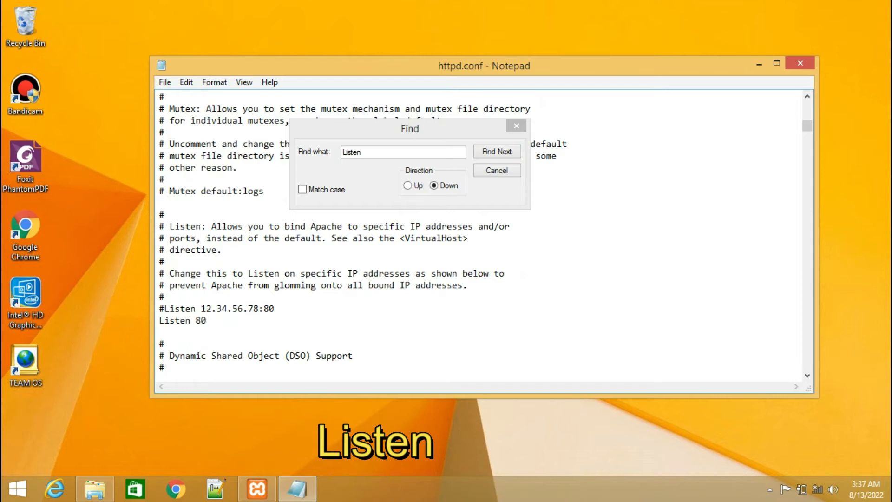
pyautogui.write('80')
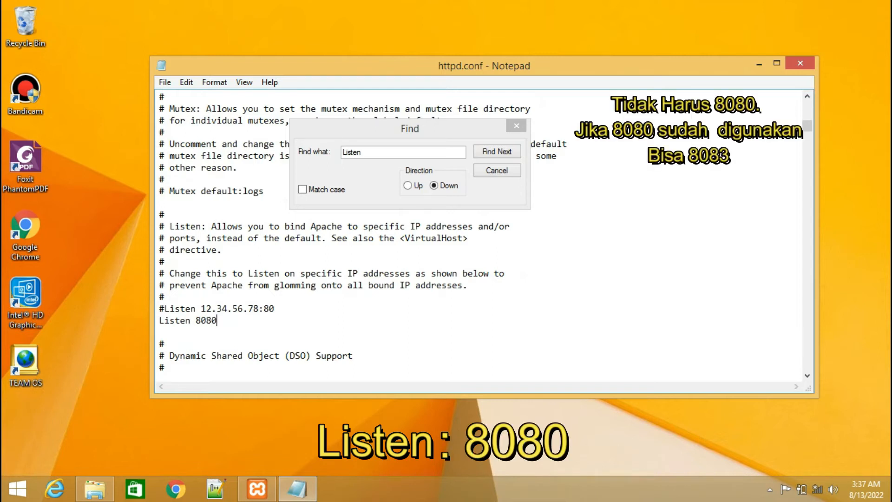
# Search httpd.conf for "Server" and go through the matches to reach the ServerName directive
pyautogui.hotkey('ctrl', 'f')
pyautogui.write('Server')
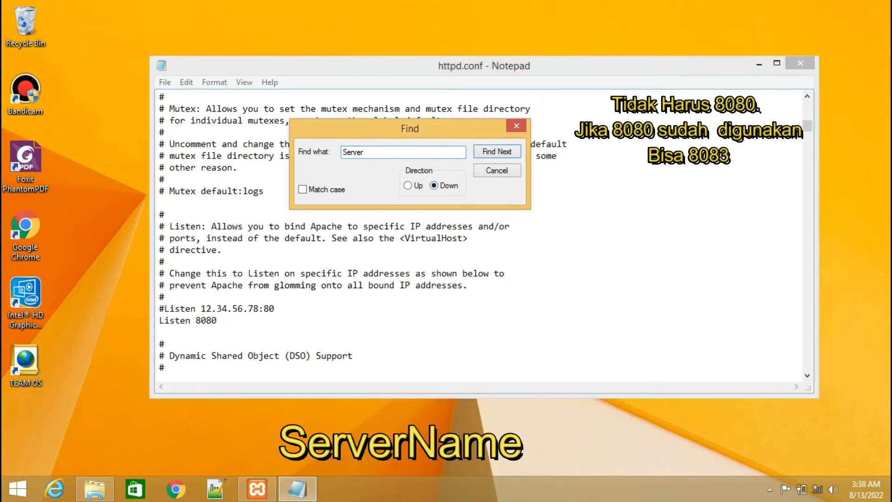
pyautogui.press('Return')
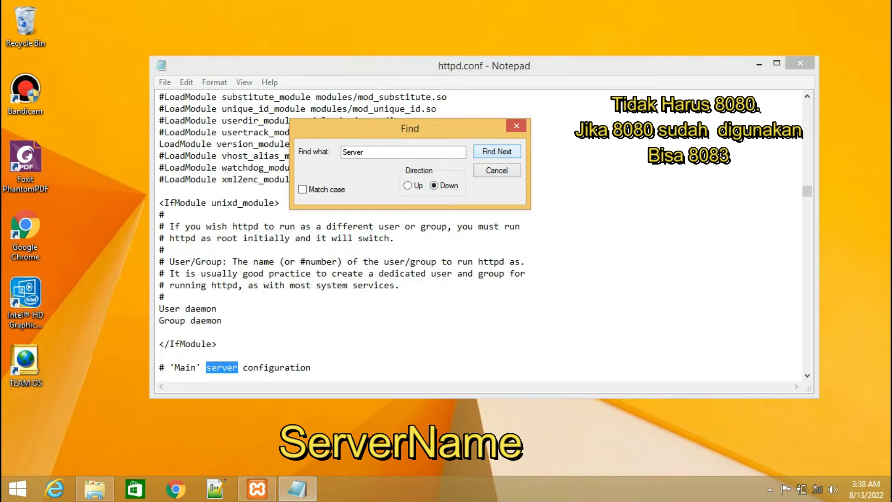
pyautogui.press('Return')
pyautogui.press('Return')
pyautogui.press('Return')
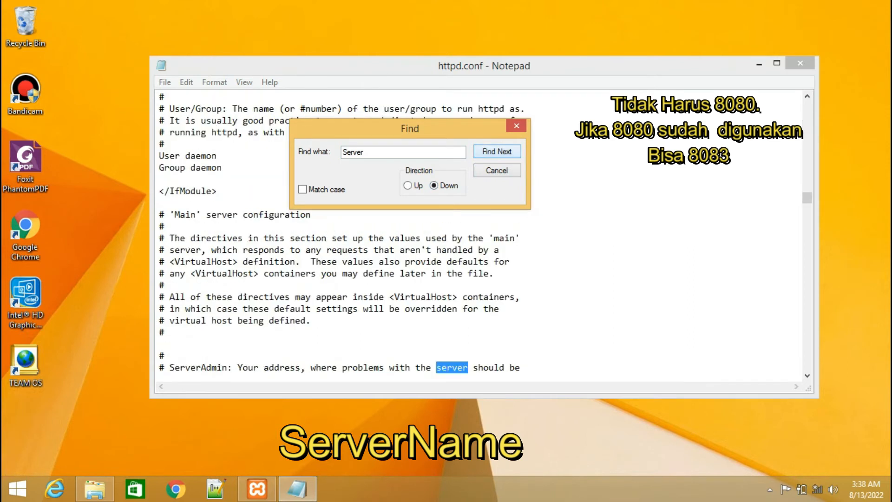
pyautogui.press('Return')
pyautogui.press('Return')
pyautogui.press('Return')
pyautogui.press('Return')
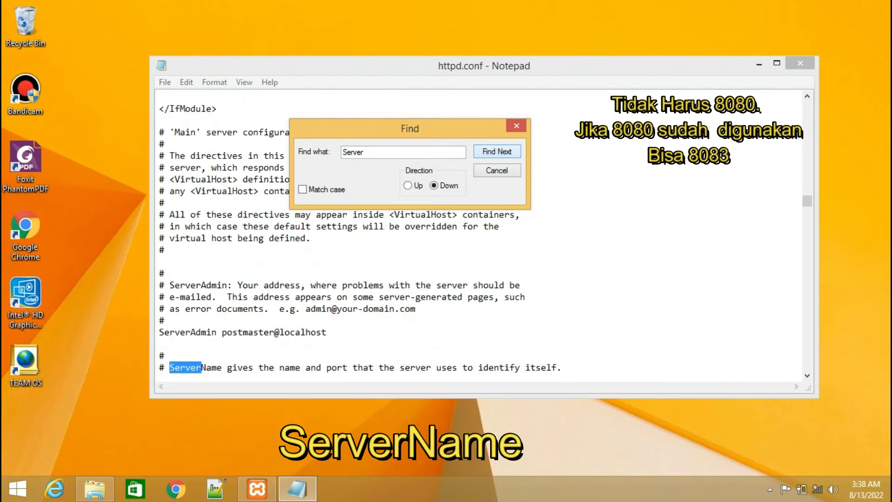
pyautogui.press('Return')
pyautogui.press('Return')
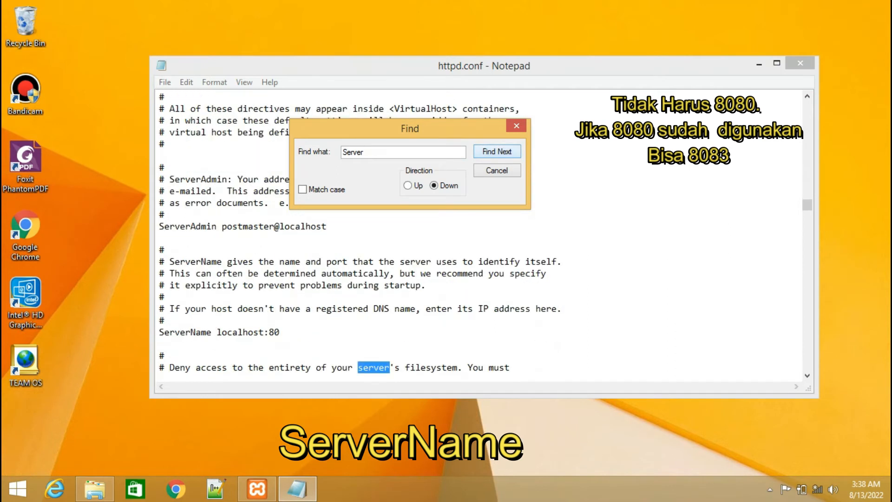
# Set the ServerName directive to localhost:8080 and close the search dialog
pyautogui.click(207, 332)
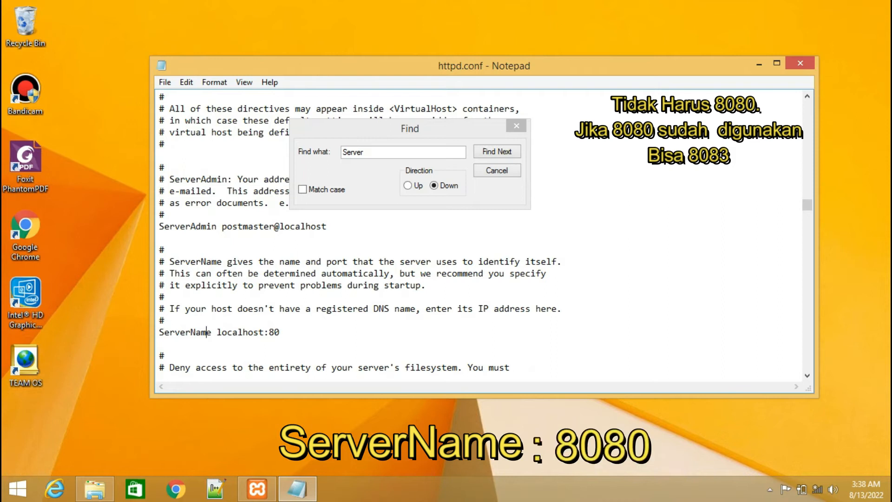
pyautogui.write('80')
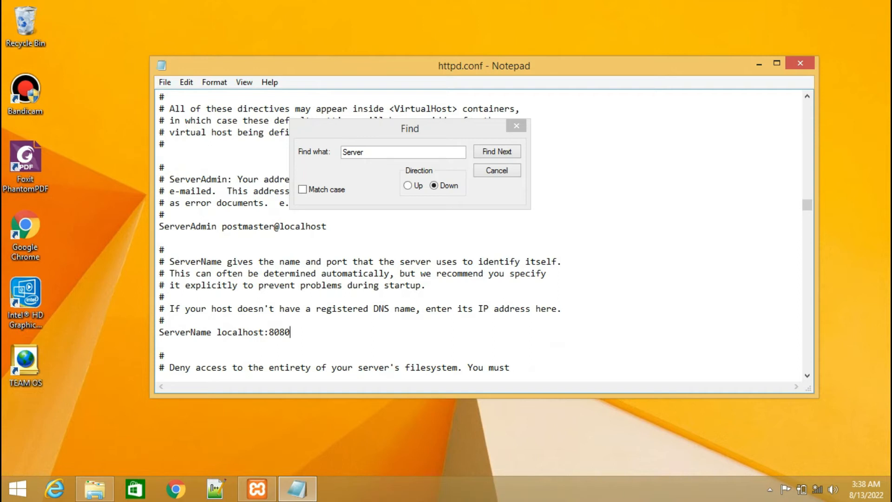
pyautogui.click(516, 126)
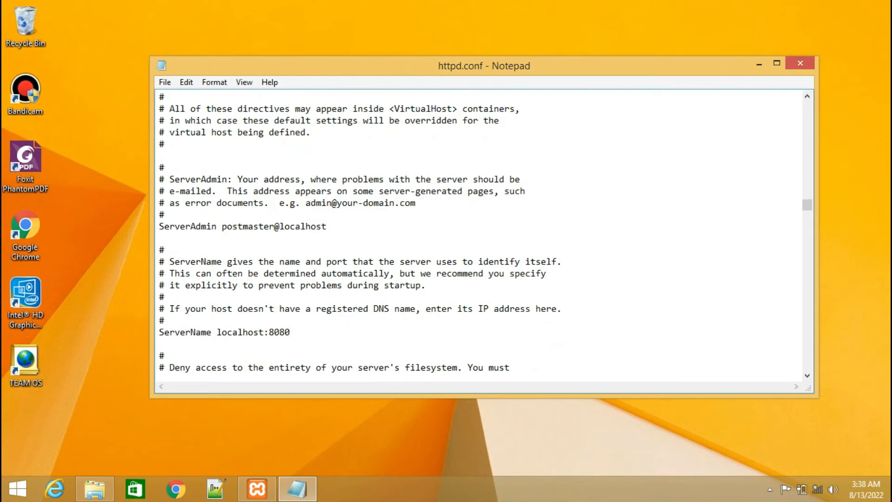
# Save the changes to httpd.conf and close the file
pyautogui.hotkey('alt', 'f')
pyautogui.press('Down')
pyautogui.press('Escape')
pyautogui.hotkey('alt', 'F4')
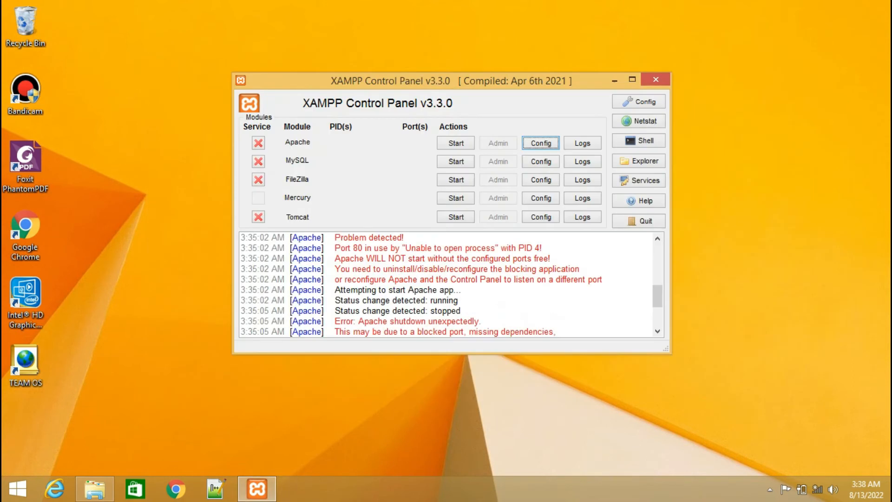
# Start the Apache and MySQL modules in the XAMPP Control Panel
pyautogui.hotkey('shift', 'Tab')
pyautogui.press('space')
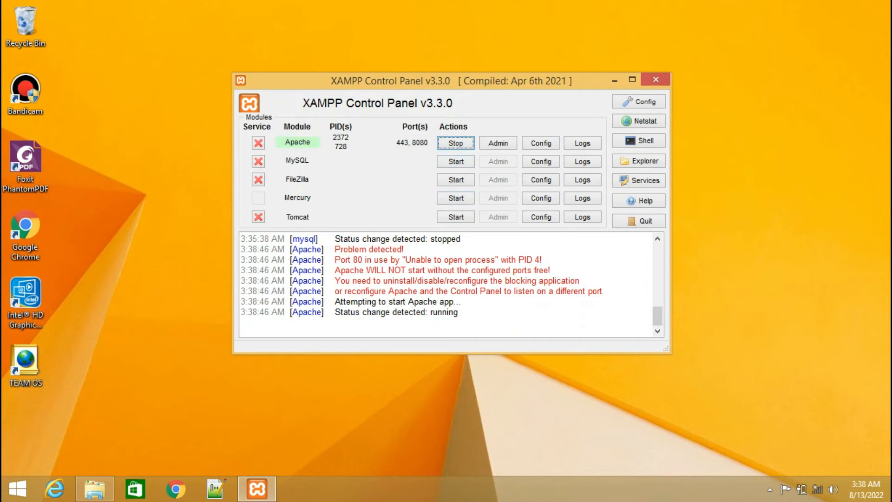
pyautogui.click(456, 161)
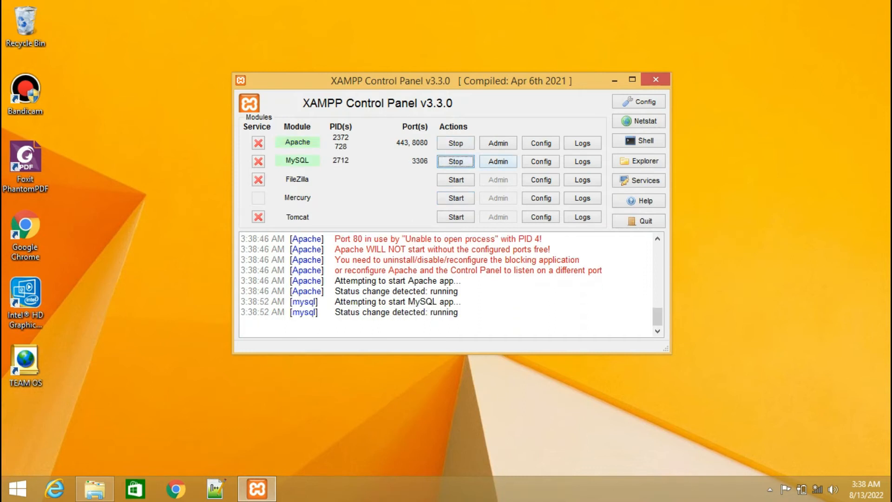
# Open the Apache and MySQL admin pages in the browser from the XAMPP Control Panel
pyautogui.click(498, 143)
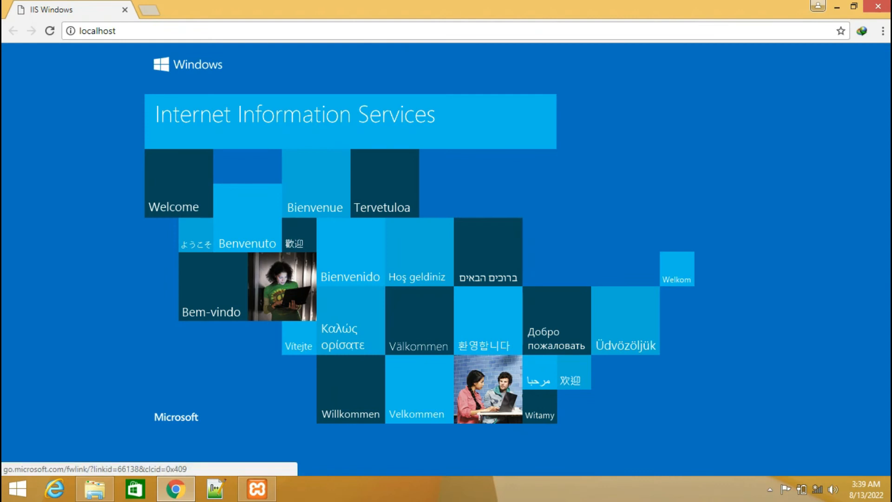
pyautogui.click(257, 488)
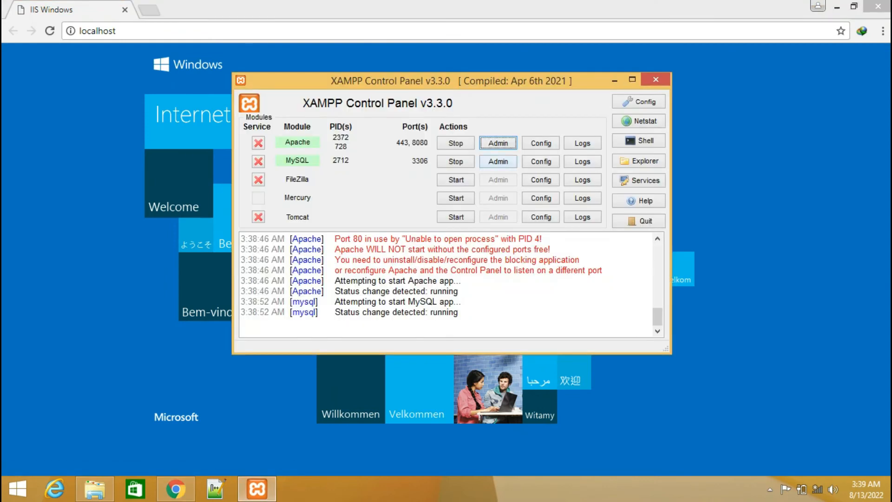
pyautogui.click(498, 143)
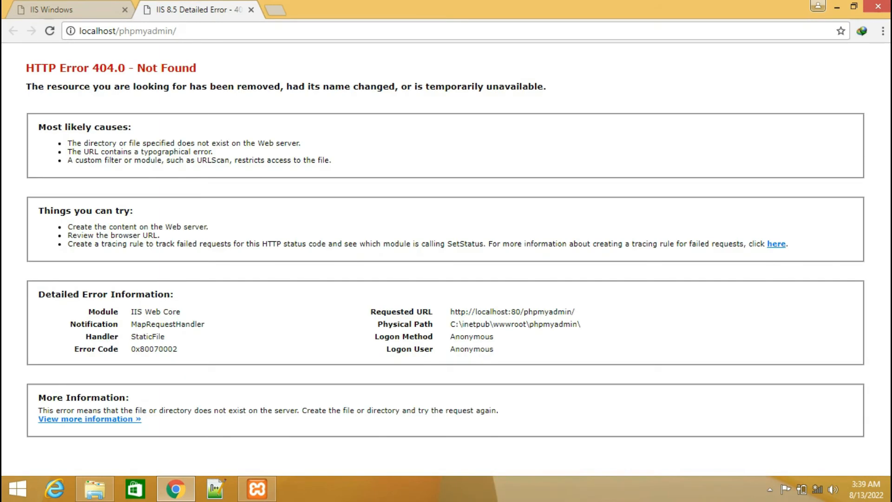
# Switch to the XAMPP Control Panel and stop the Apache and MySQL modules
pyautogui.moveTo(177, 31); pyautogui.dragTo(125, 31)
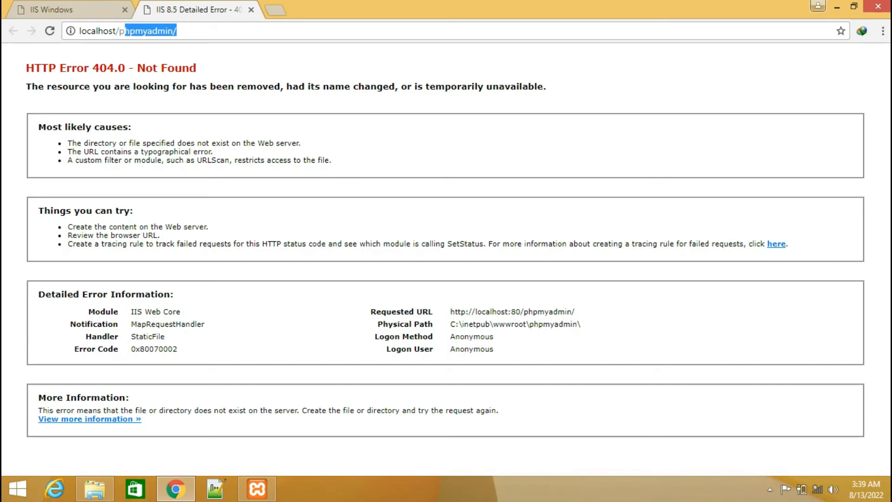
pyautogui.click(178, 30)
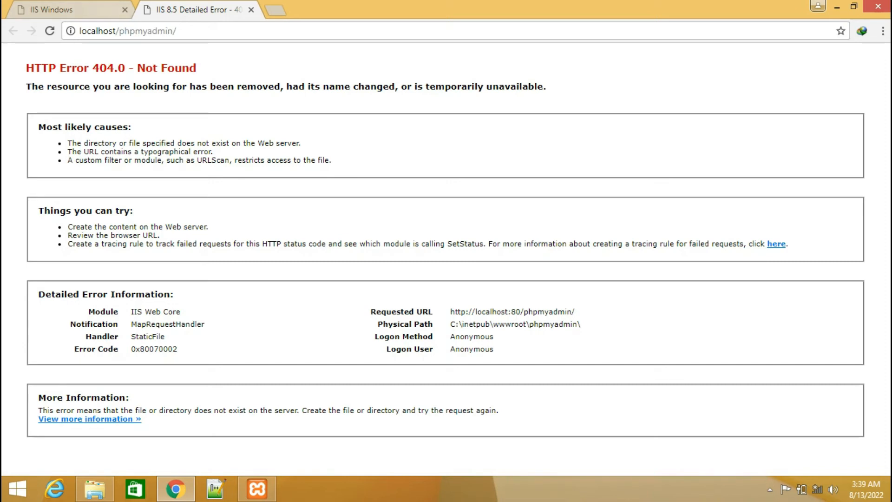
pyautogui.click(256, 488)
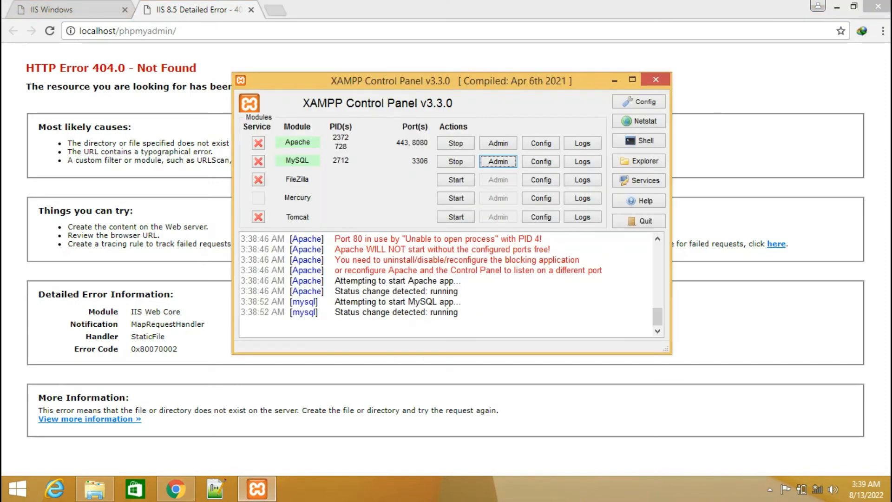
pyautogui.click(455, 143)
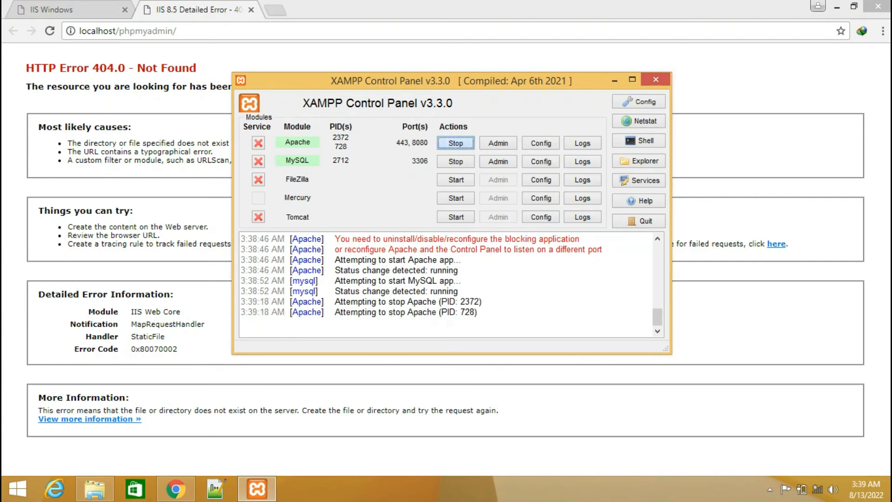
pyautogui.click(455, 162)
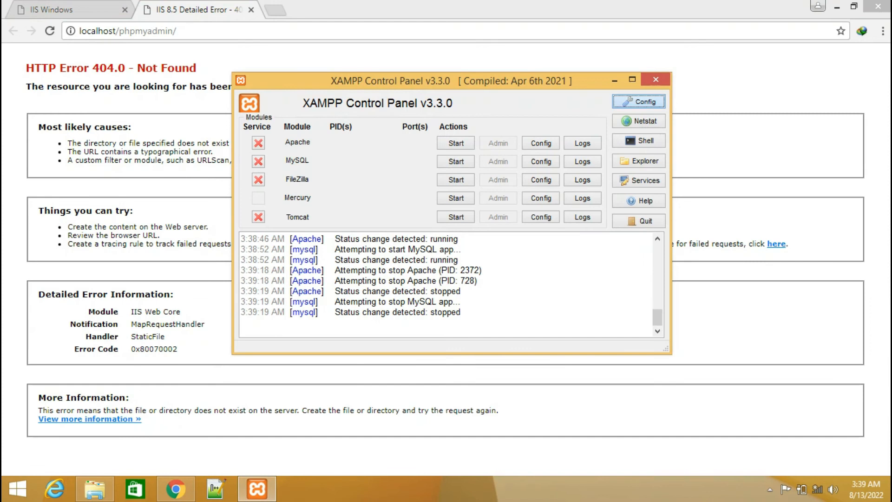
# Set Apache's main port to 8080 in the Control Panel's service and port settings, and save the configuration
pyautogui.click(639, 102)
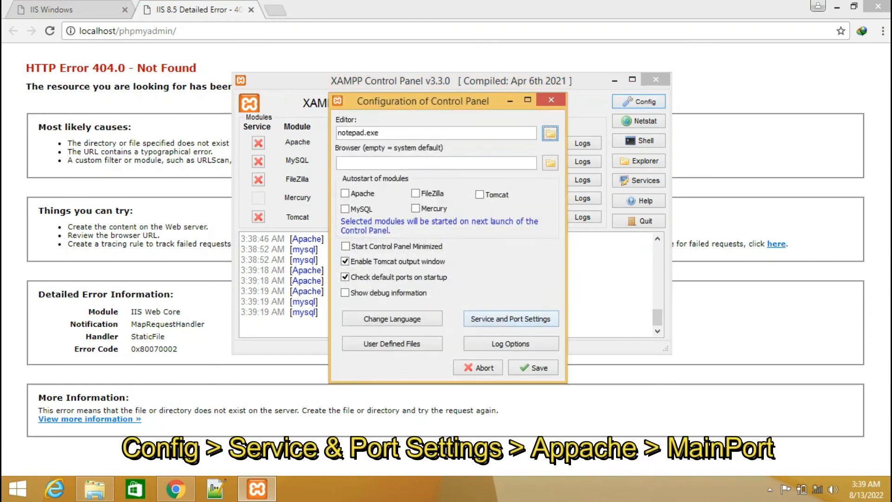
pyautogui.click(510, 319)
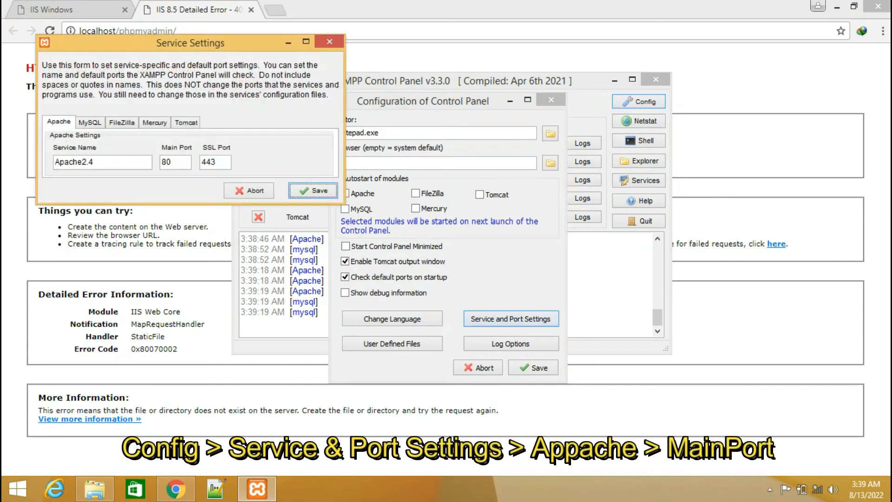
pyautogui.moveTo(186, 43); pyautogui.dragTo(444, 112)
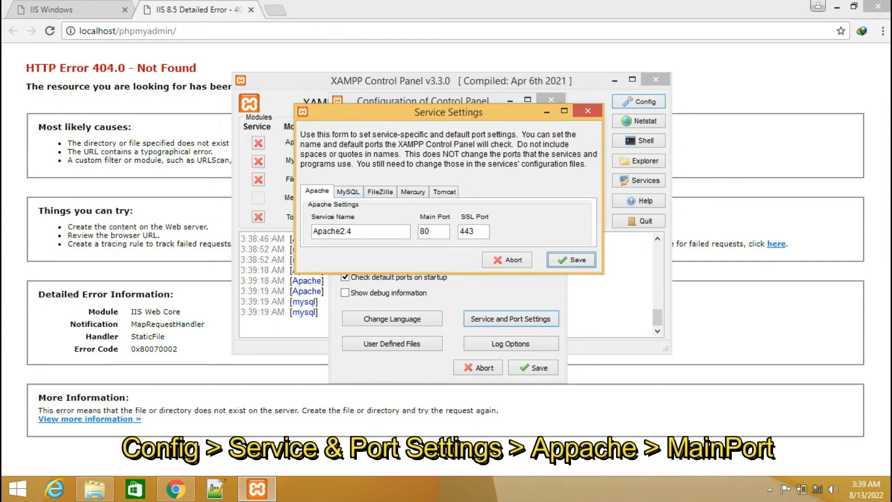
pyautogui.click(433, 231)
pyautogui.write('80')
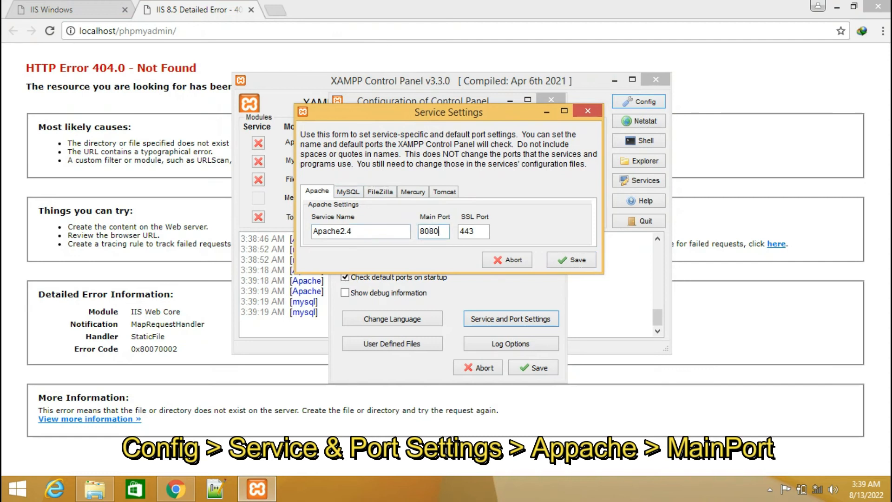
pyautogui.press('Return')
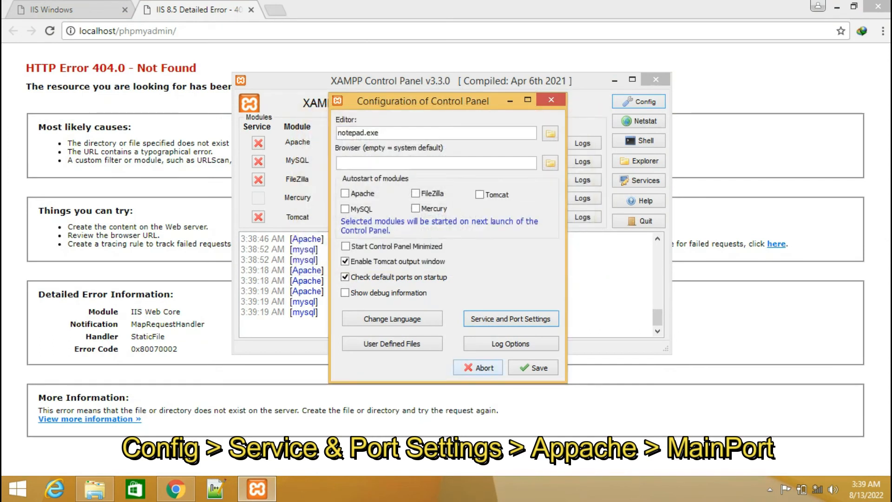
pyautogui.press('Return')
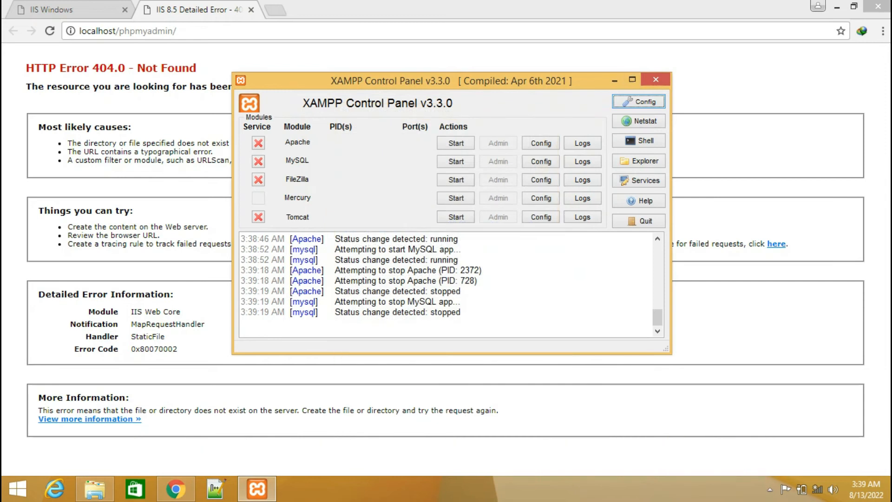
# Start the Apache and MySQL modules and reload the localhost/phpmyadmin page in the browser
pyautogui.click(456, 144)
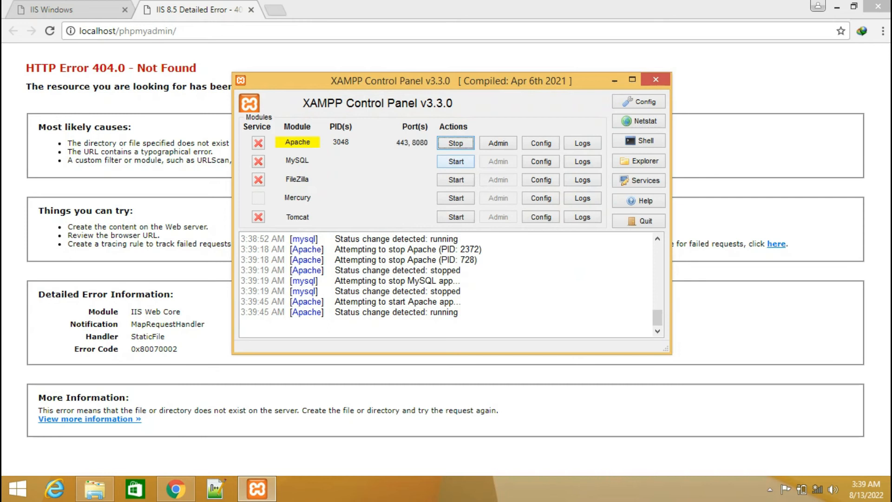
pyautogui.click(456, 161)
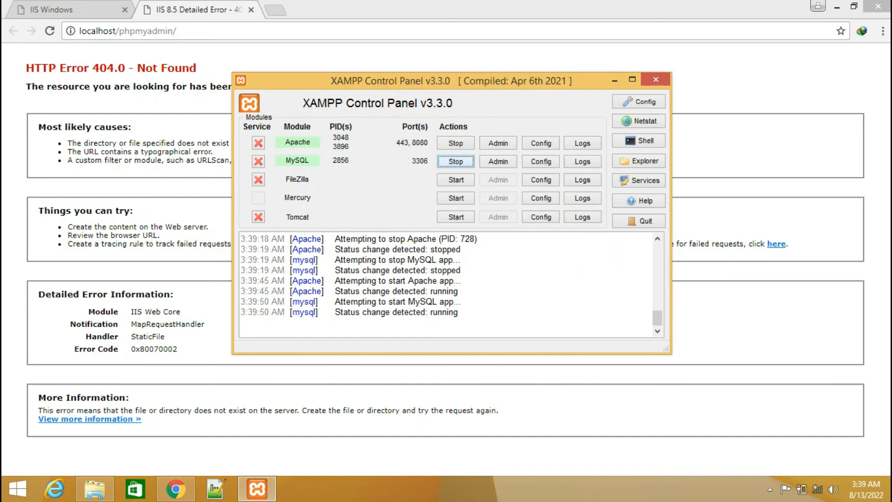
pyautogui.click(50, 31)
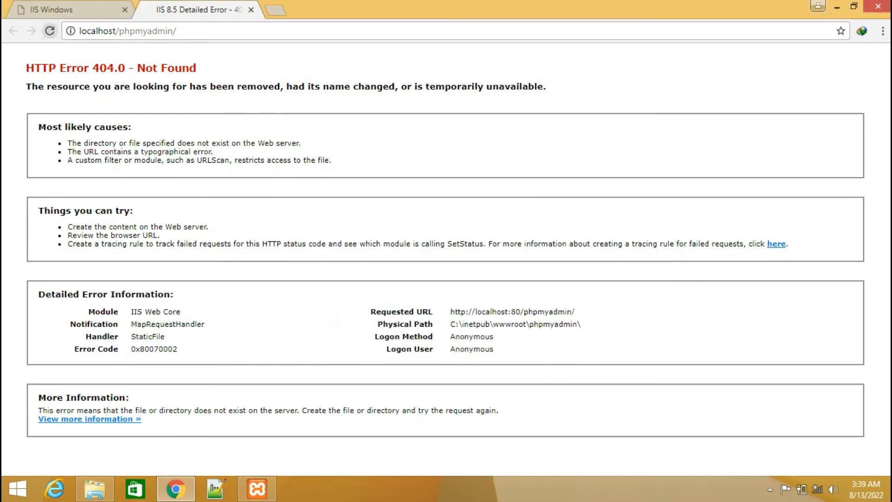
pyautogui.click(49, 30)
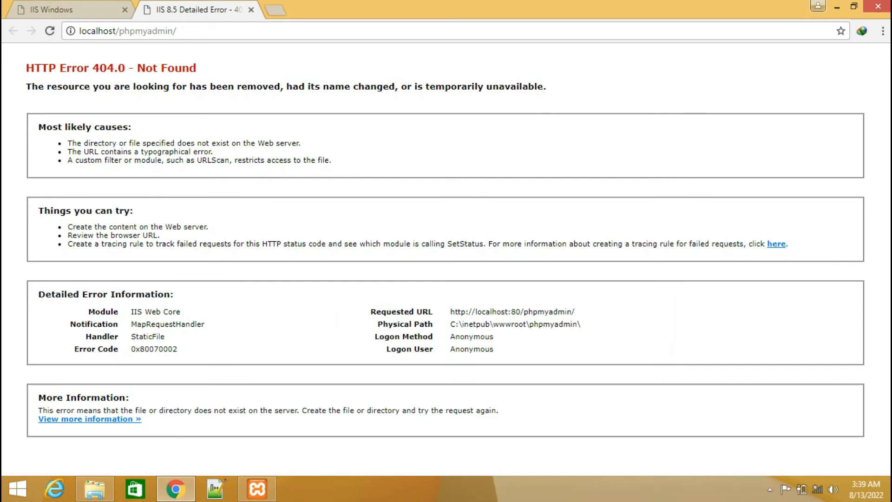
# Open phpMyAdmin through MySQL's admin page in the XAMPP Control Panel and close the two old IIS tabs
pyautogui.click(261, 492)
pyautogui.click(498, 161)
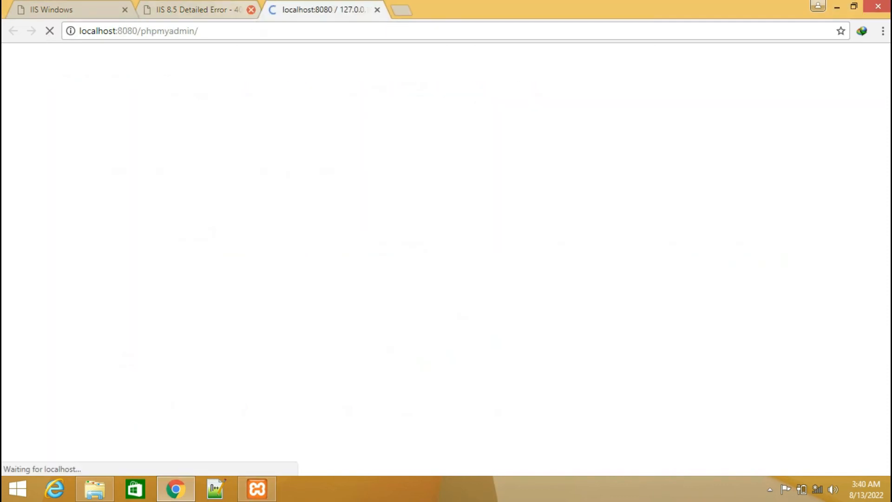
pyautogui.click(251, 10)
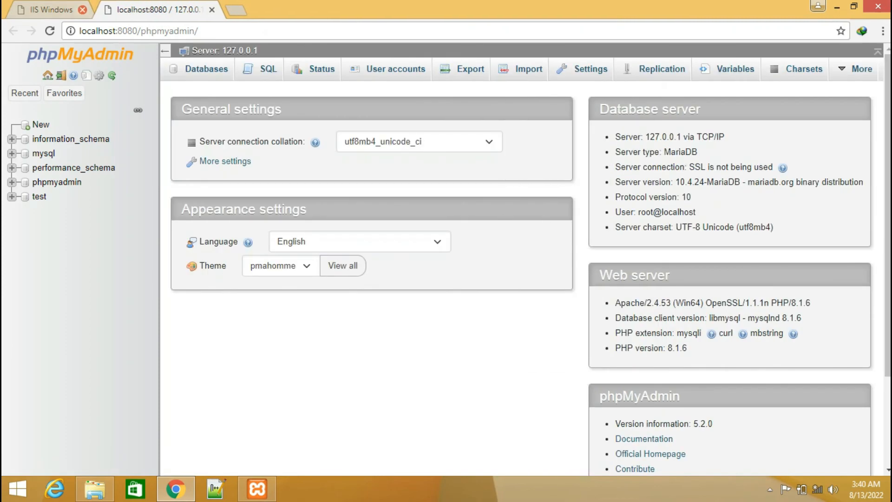
pyautogui.click(125, 10)
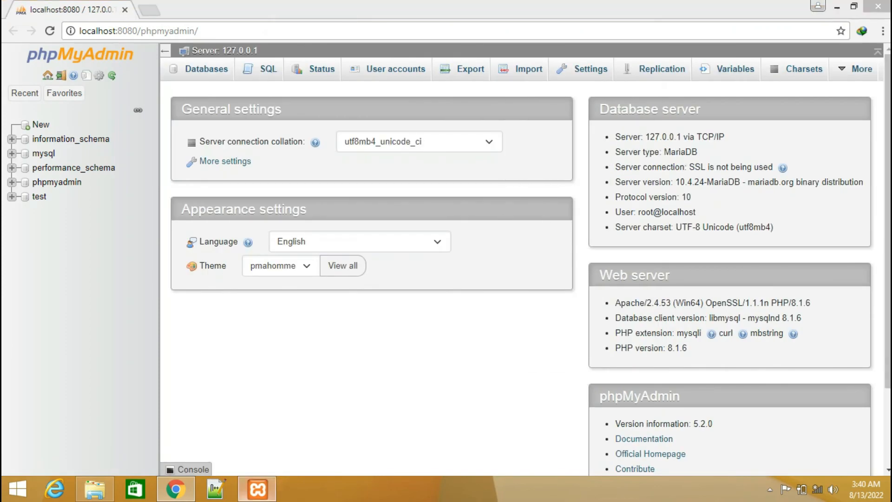
# Open Apache's admin page from the XAMPP Control Panel, and close the Control Panel window
pyautogui.click(257, 488)
pyautogui.click(498, 143)
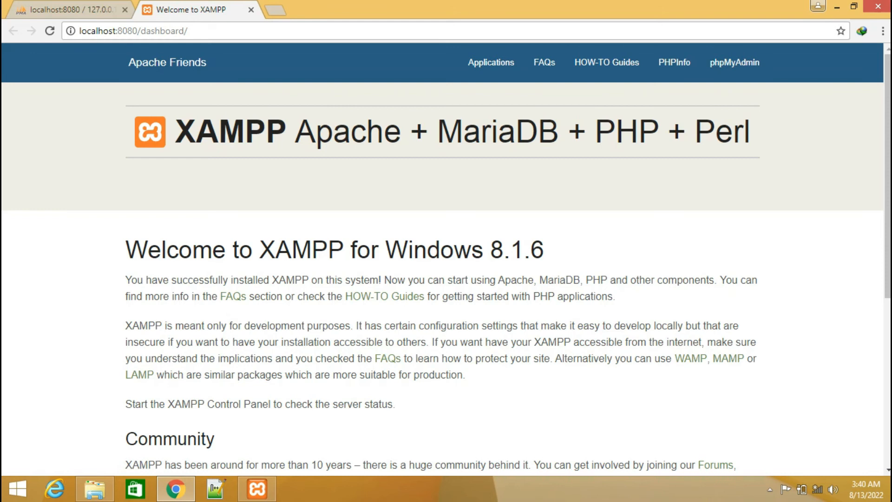
pyautogui.click(257, 489)
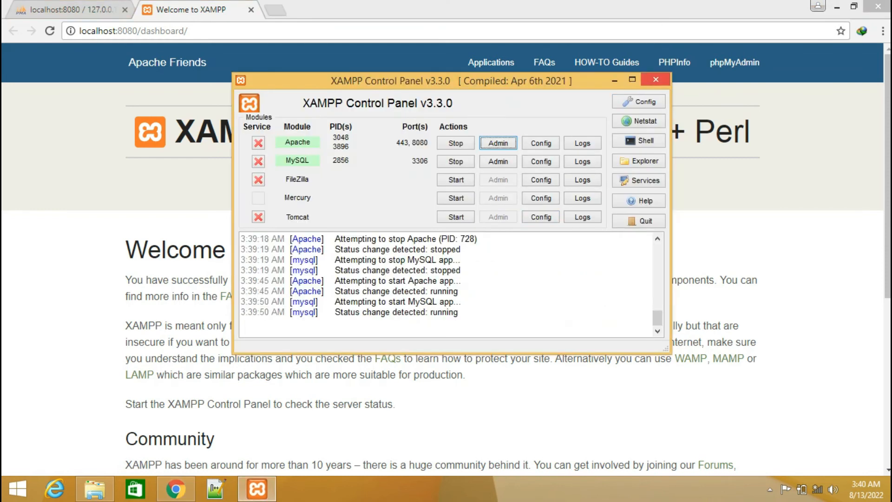
pyautogui.click(656, 79)
# Switch to File Explorer and open the compatibility properties of the xampp-control application in the xampp folder
pyautogui.moveTo(95, 489)
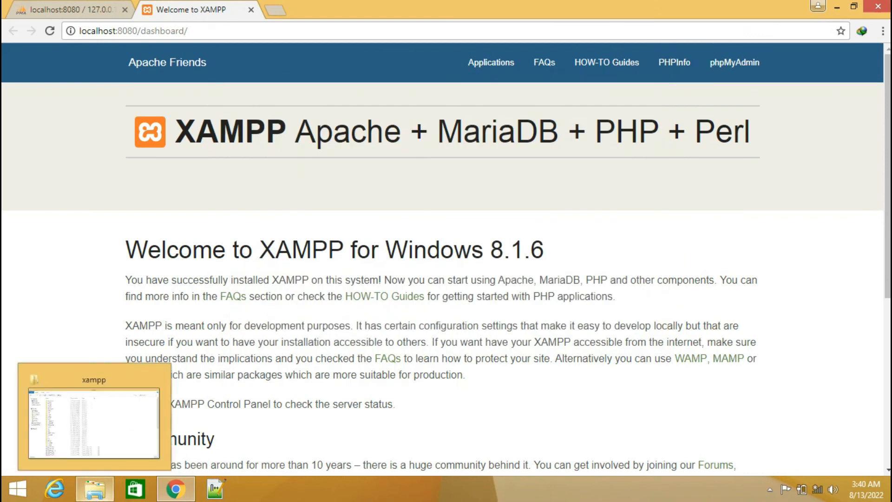
pyautogui.click(94, 419)
pyautogui.scroll(-5, 233, 340)
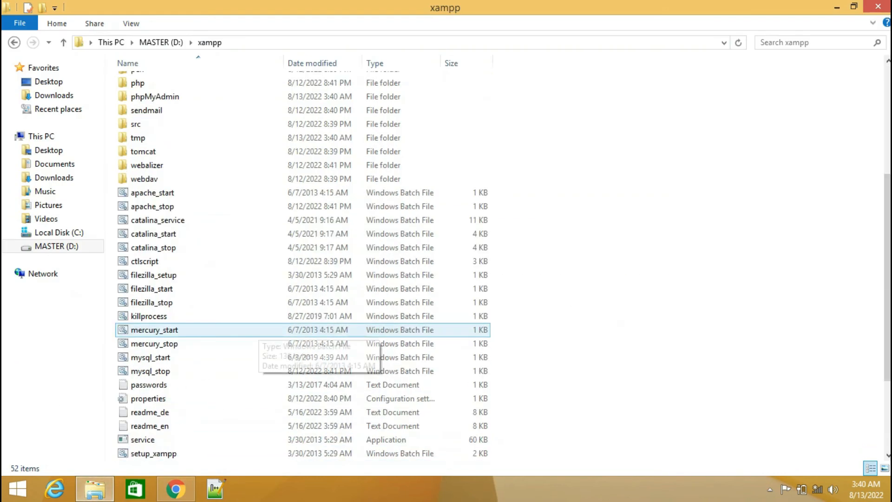
pyautogui.scroll(-3, 232, 353)
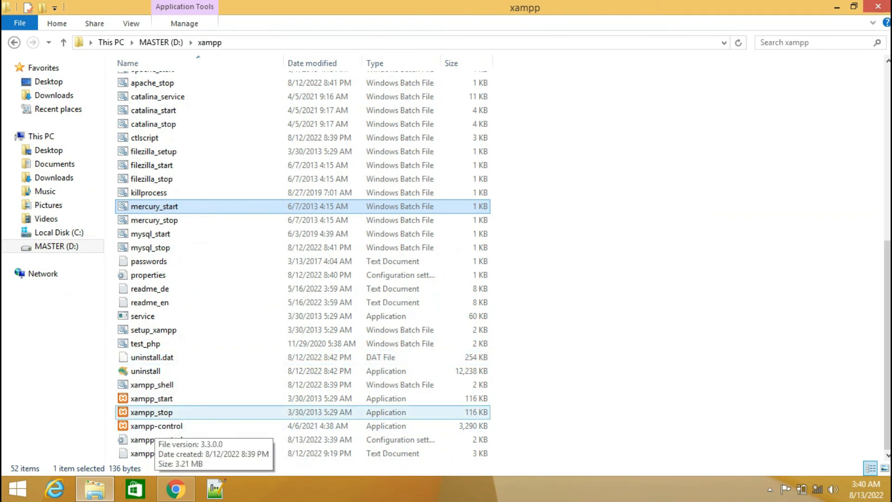
pyautogui.rightClick(157, 426)
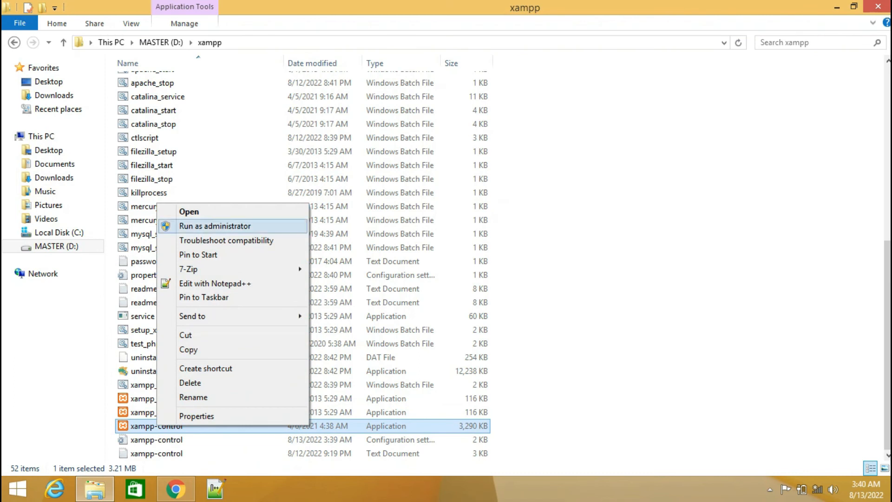
pyautogui.click(196, 416)
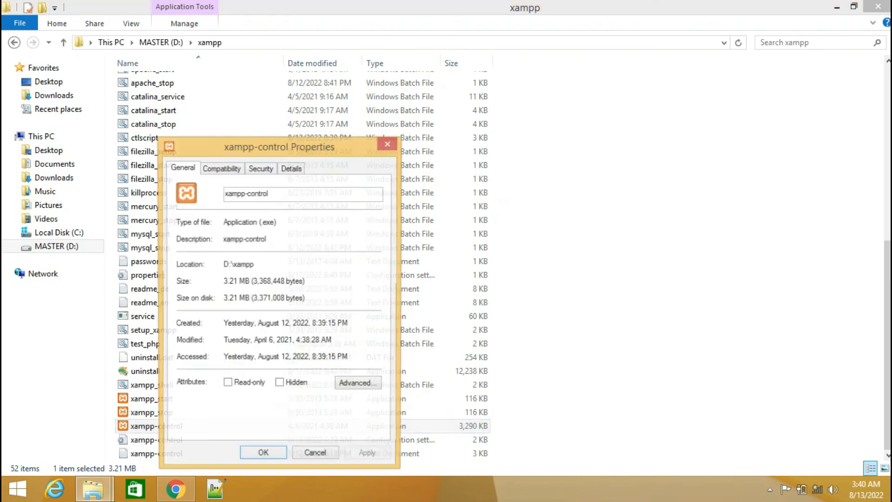
pyautogui.moveTo(278, 146); pyautogui.dragTo(366, 88)
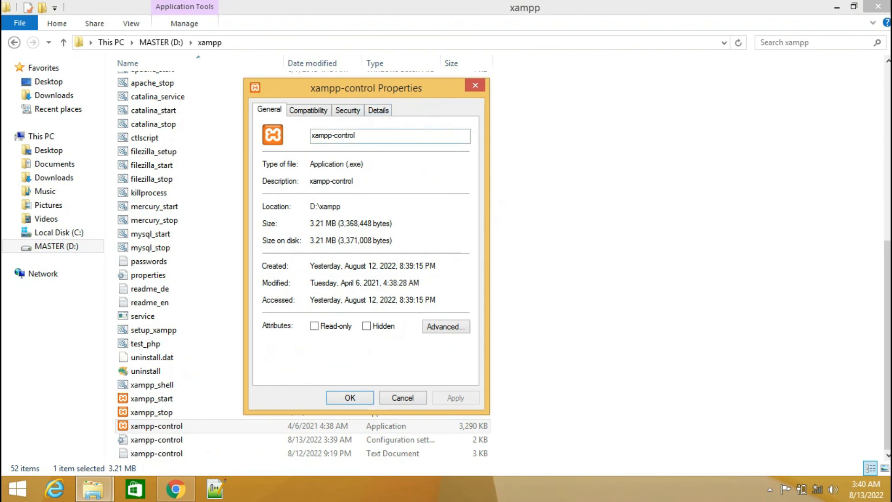
pyautogui.click(308, 110)
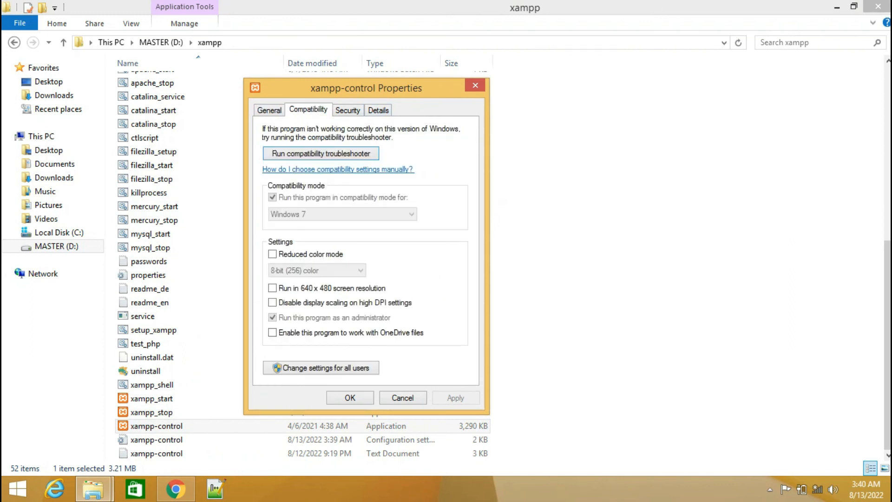
# In the settings for all users, enable compatibility mode for xampp-control and choose Windows 7
pyautogui.click(320, 367)
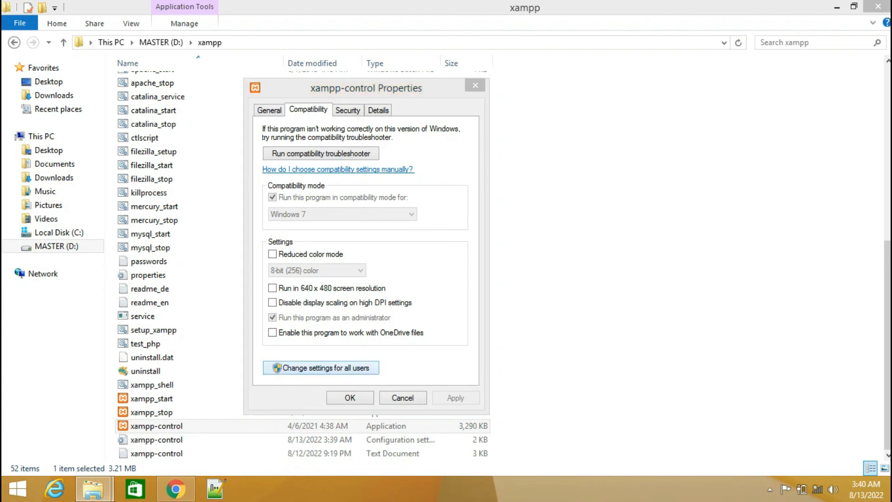
pyautogui.moveTo(372, 138); pyautogui.dragTo(463, 84)
pyautogui.click(386, 171)
pyautogui.click(387, 170)
pyautogui.click(387, 170)
pyautogui.click(386, 170)
pyautogui.click(456, 187)
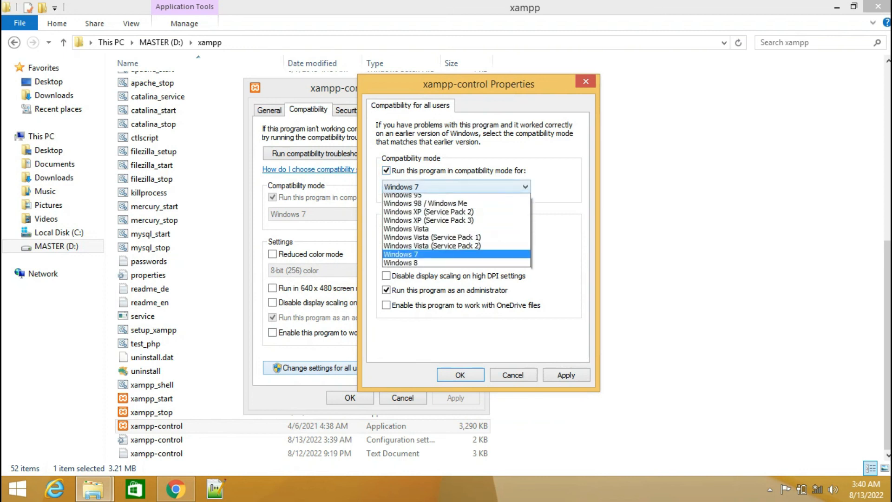
pyautogui.click(401, 258)
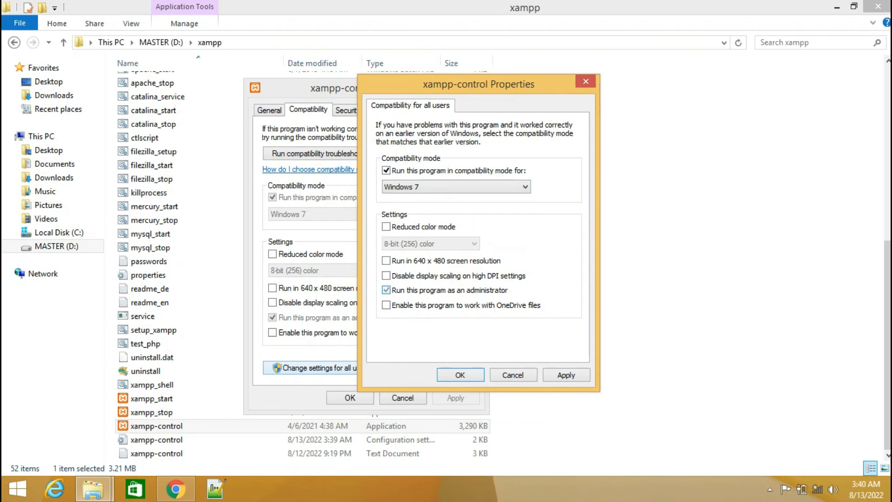
# Have xampp-control run as an administrator for all users and confirm both properties dialogs
pyautogui.click(386, 290)
pyautogui.click(386, 289)
pyautogui.click(460, 375)
pyautogui.click(349, 398)
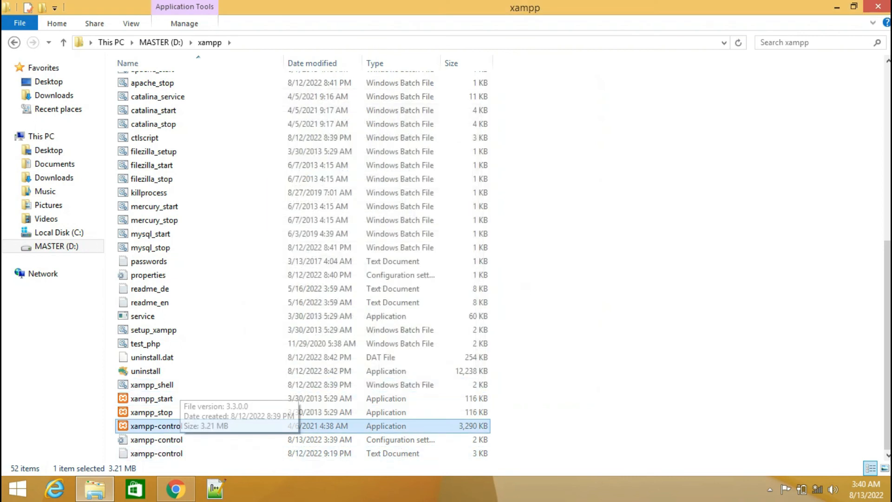
# Minimize the File Explorer and Chrome windows and restore the XAMPP Control Panel from the system tray
pyautogui.click(836, 7)
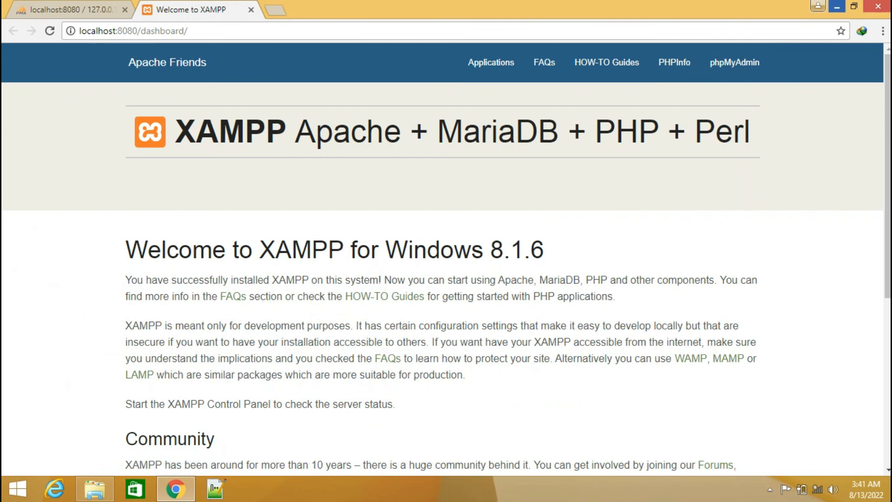
pyautogui.click(837, 7)
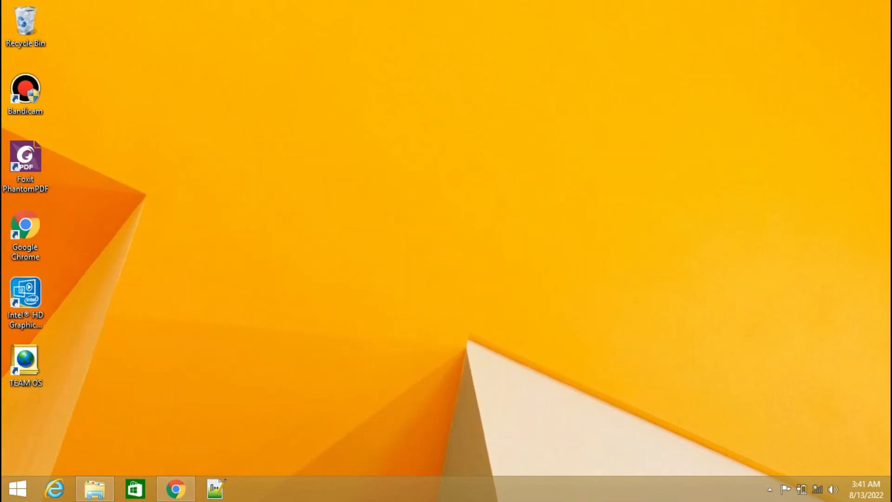
pyautogui.click(770, 490)
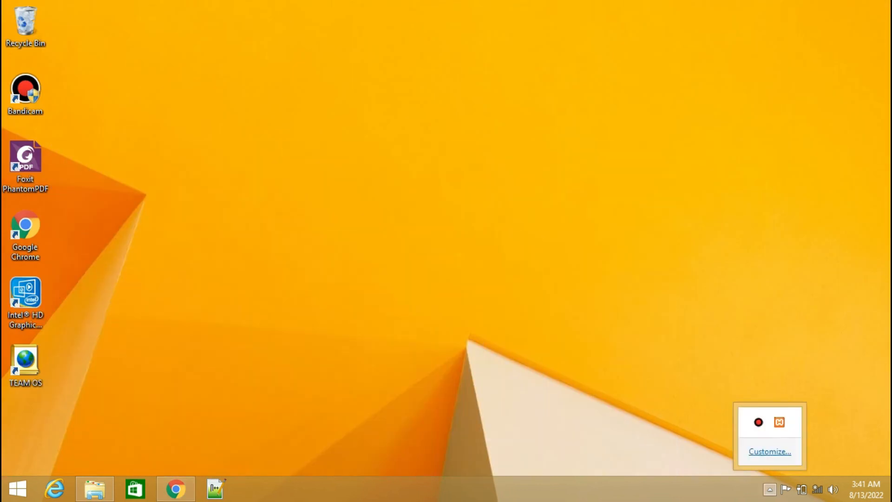
pyautogui.click(780, 422)
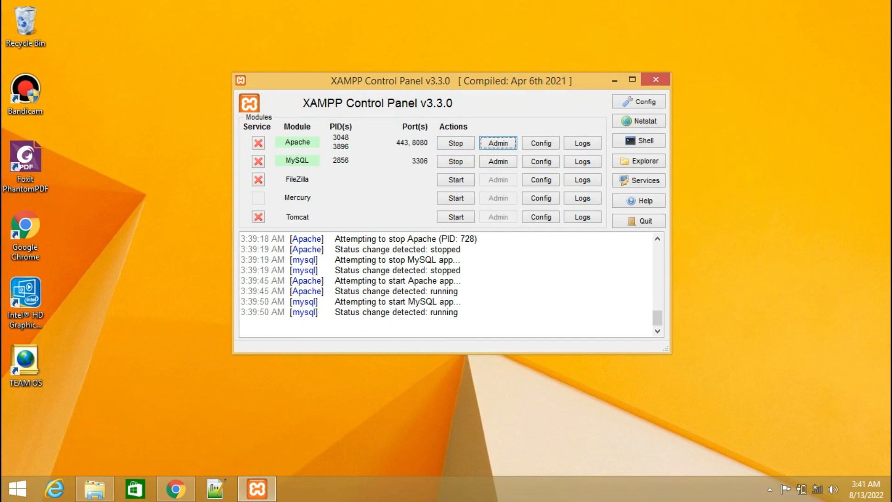
pyautogui.click(540, 161)
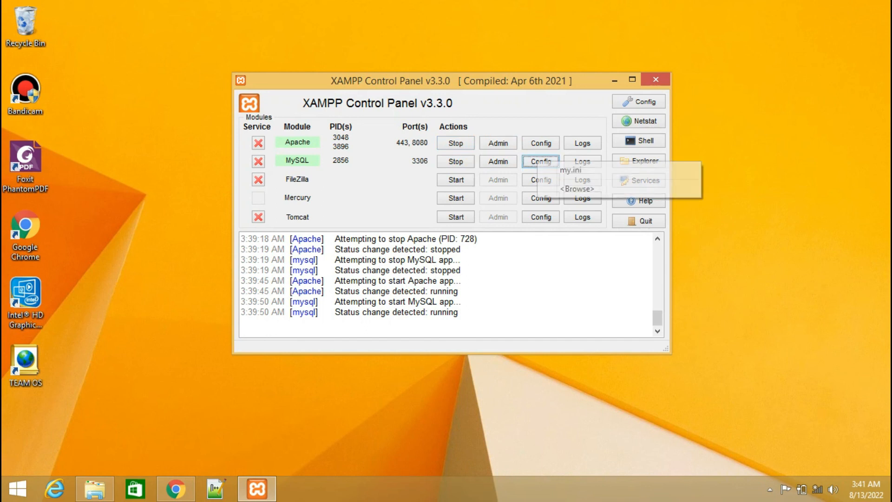
pyautogui.press('Escape')
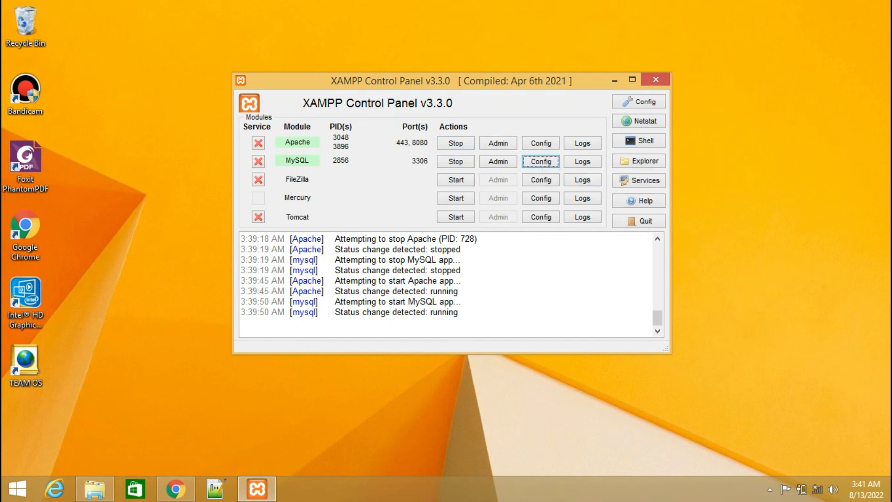